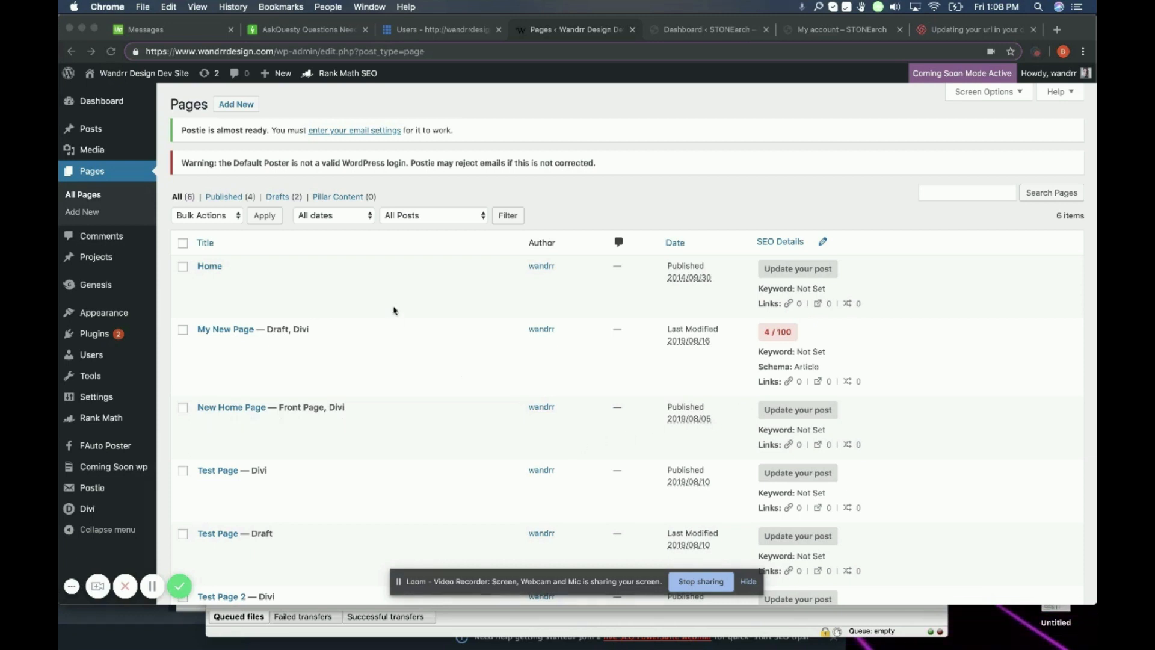
Step: Scroll through the Pages list showing the six pages, including Home, My New Page and New Home Page
{"action": "scroll", "coordinate": [227, 307], "scroll_direction": "down", "scroll_amount": 2}
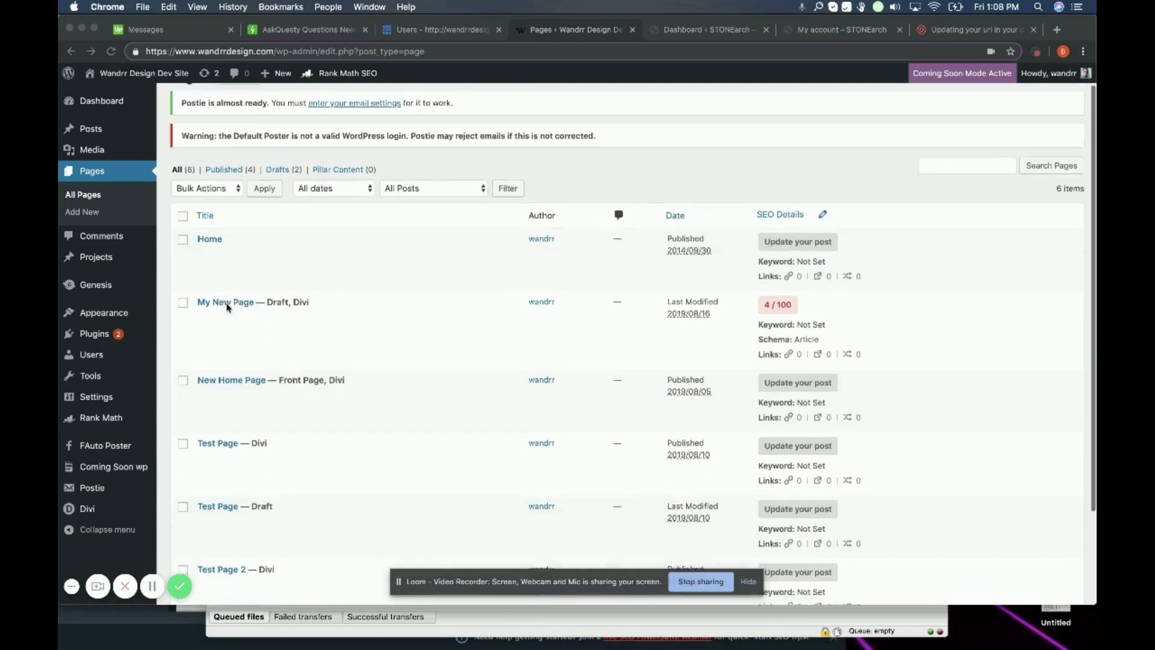
{"action": "scroll", "coordinate": [227, 308], "scroll_direction": "up", "scroll_amount": 2}
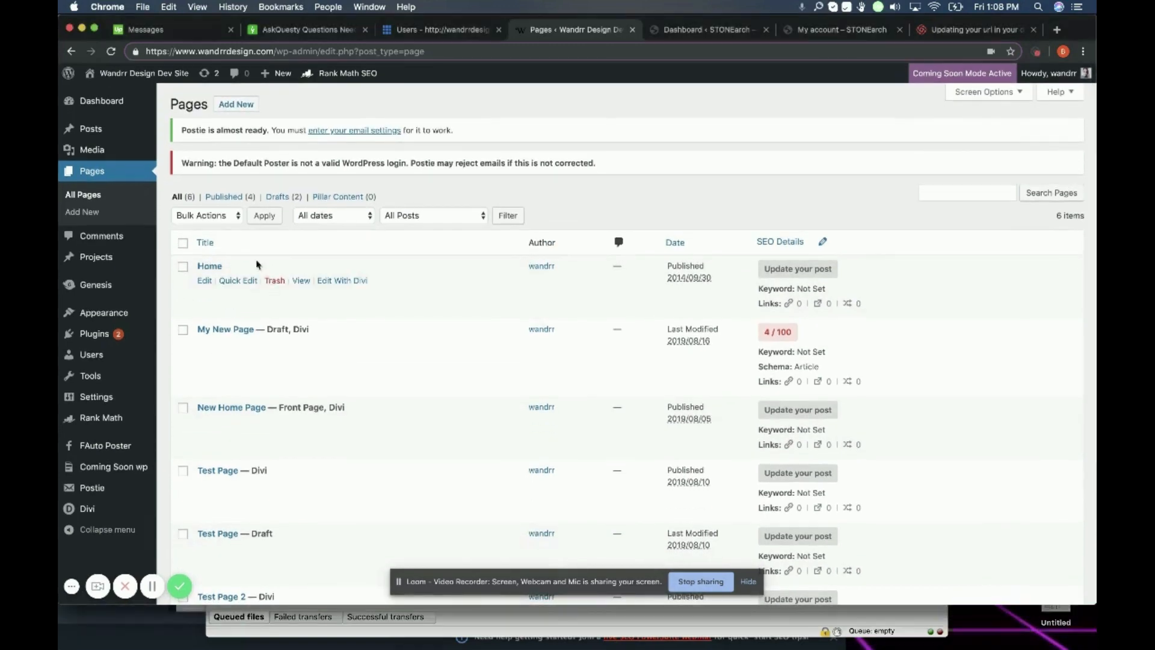
Step: Open the Home page in the editor and scroll down to the Rank Math SEO box
{"action": "left_click", "coordinate": [204, 282]}
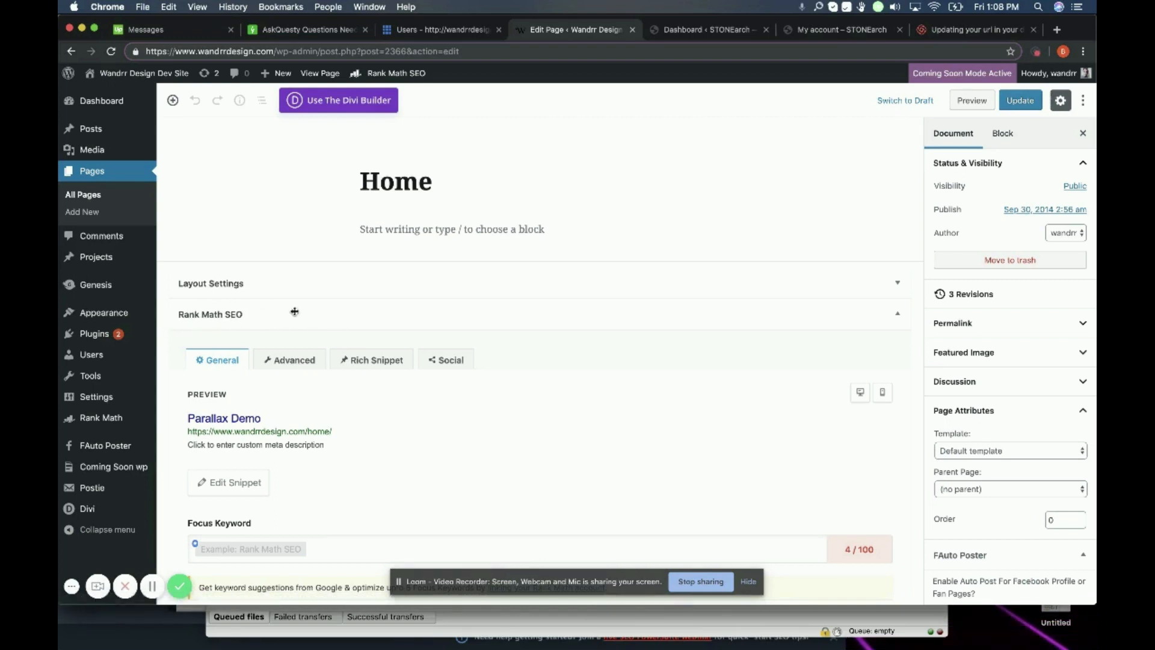
{"action": "scroll", "coordinate": [262, 344], "scroll_direction": "down", "scroll_amount": 2}
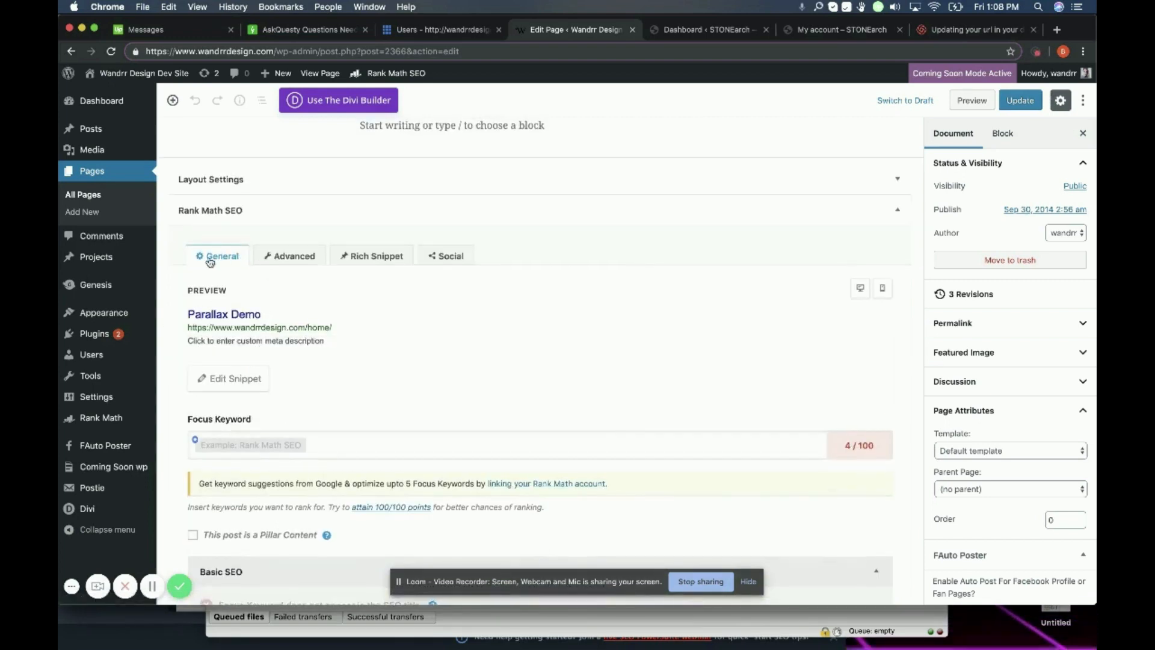
{"action": "scroll", "coordinate": [203, 383], "scroll_direction": "down", "scroll_amount": 1}
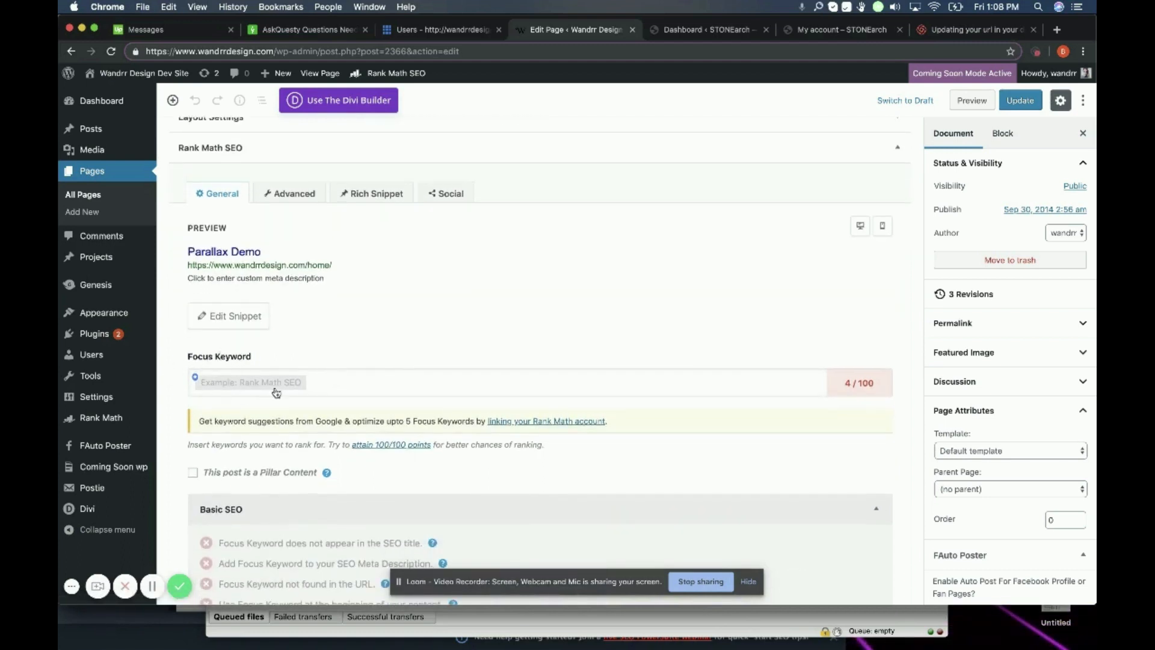
Step: Add 'Wandrr Design' as the Home page's focus keyword
{"action": "left_click", "coordinate": [326, 387]}
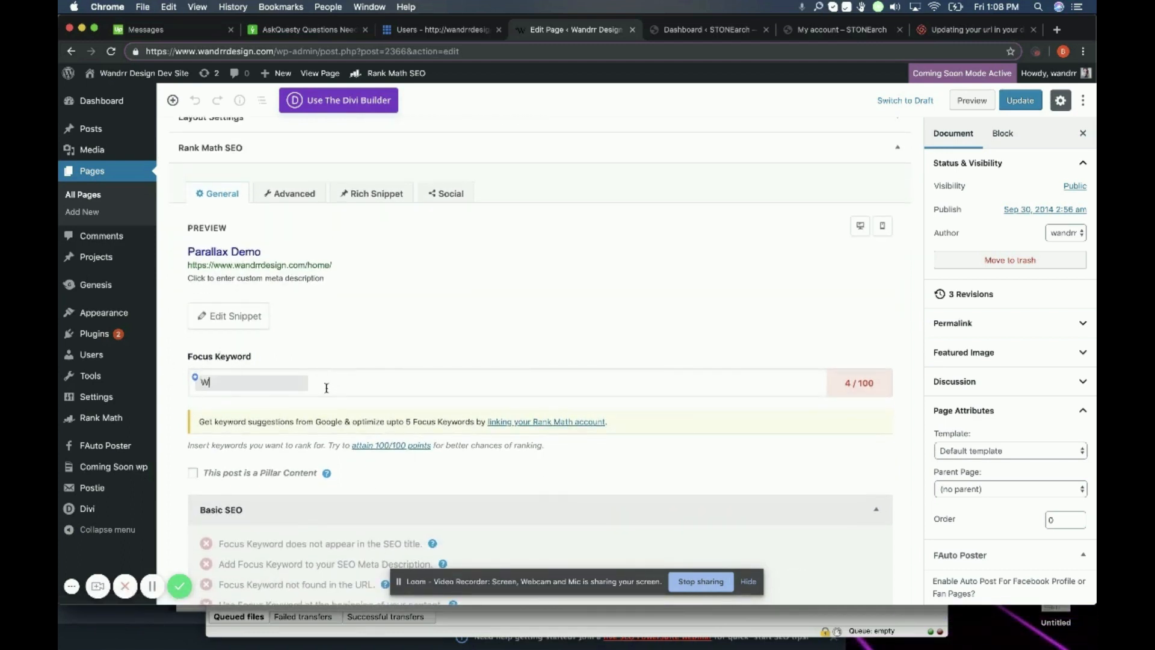
{"action": "type", "text": "Wandrr Design"}
{"action": "key", "text": "Return"}
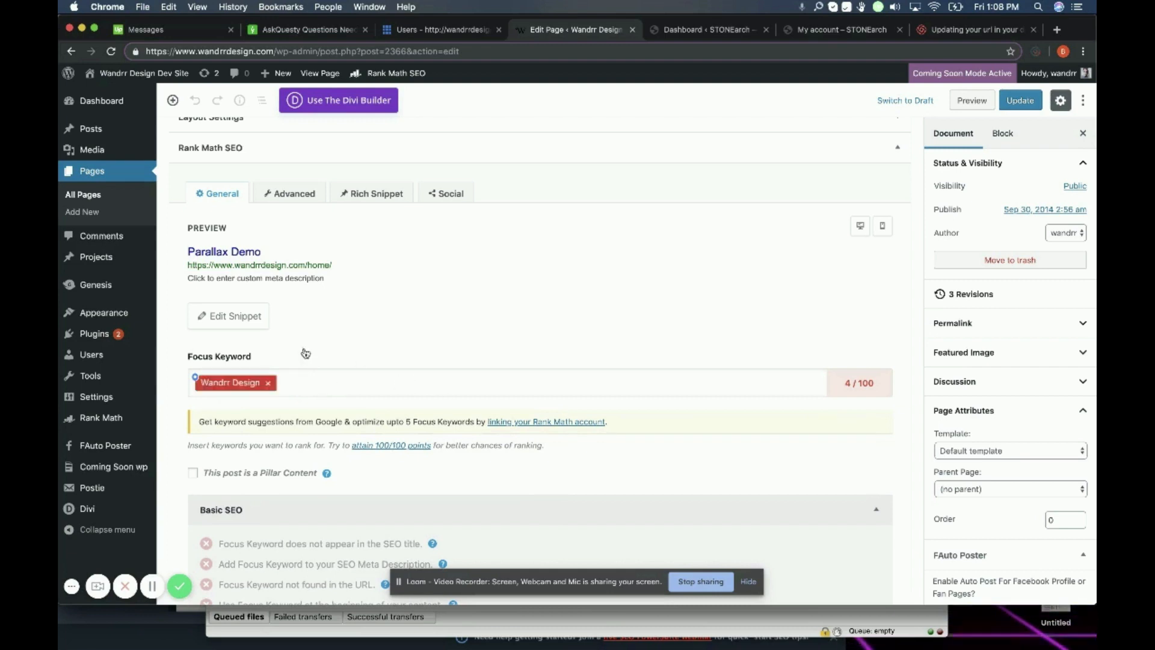
{"action": "scroll", "coordinate": [322, 383], "scroll_direction": "down", "scroll_amount": 2}
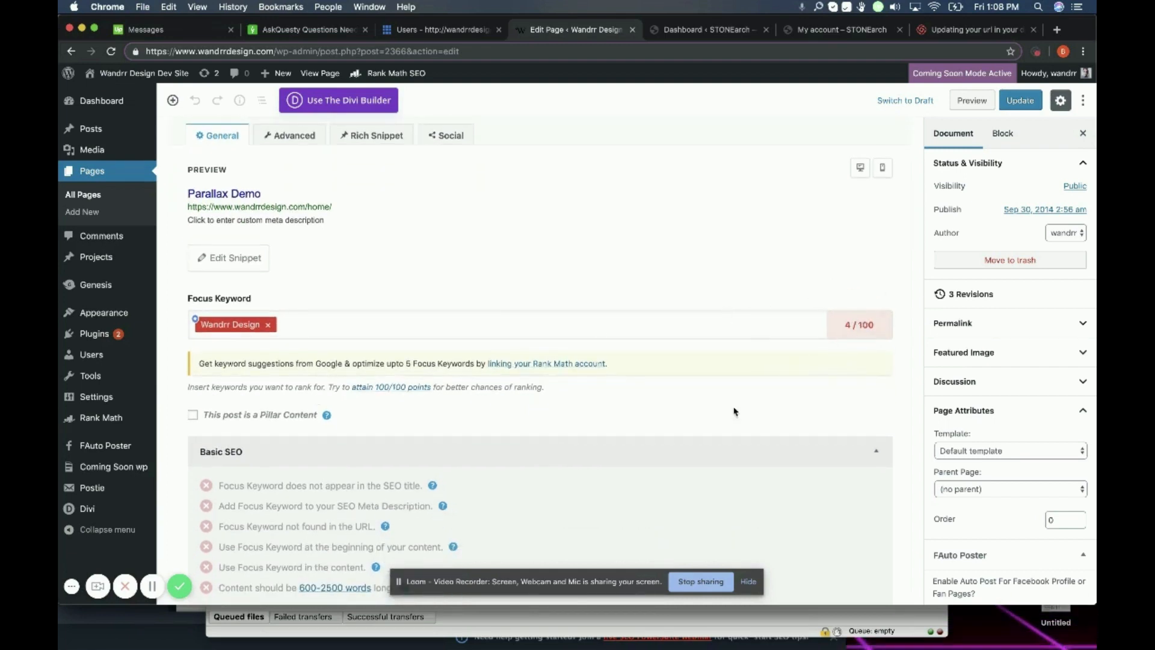
{"action": "scroll", "coordinate": [729, 440], "scroll_direction": "down", "scroll_amount": 5}
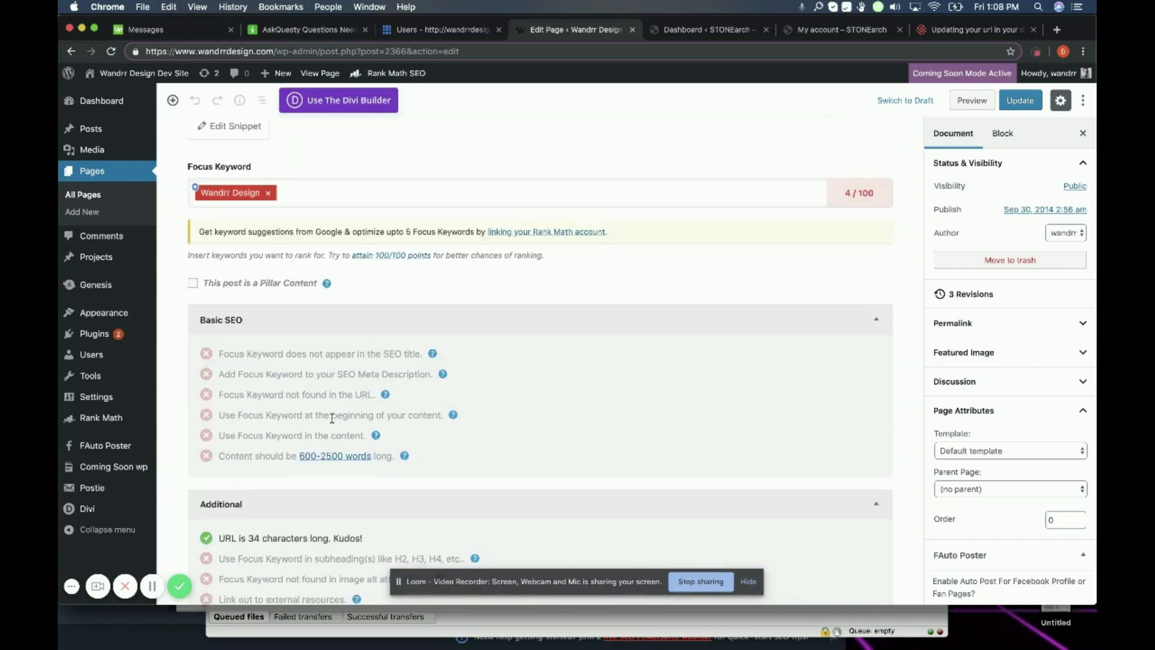
{"action": "scroll", "coordinate": [330, 414], "scroll_direction": "down", "scroll_amount": 4}
{"action": "scroll", "coordinate": [339, 343], "scroll_direction": "down", "scroll_amount": 3}
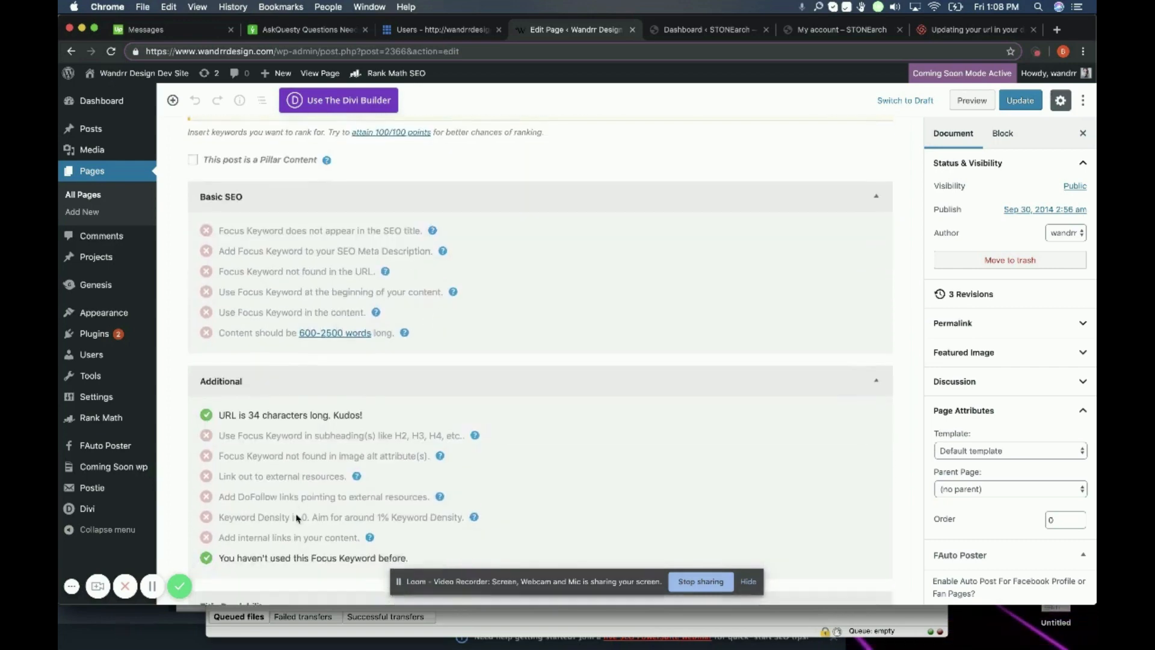
{"action": "scroll", "coordinate": [296, 514], "scroll_direction": "up", "scroll_amount": 10}
{"action": "scroll", "coordinate": [296, 514], "scroll_direction": "up", "scroll_amount": 2}
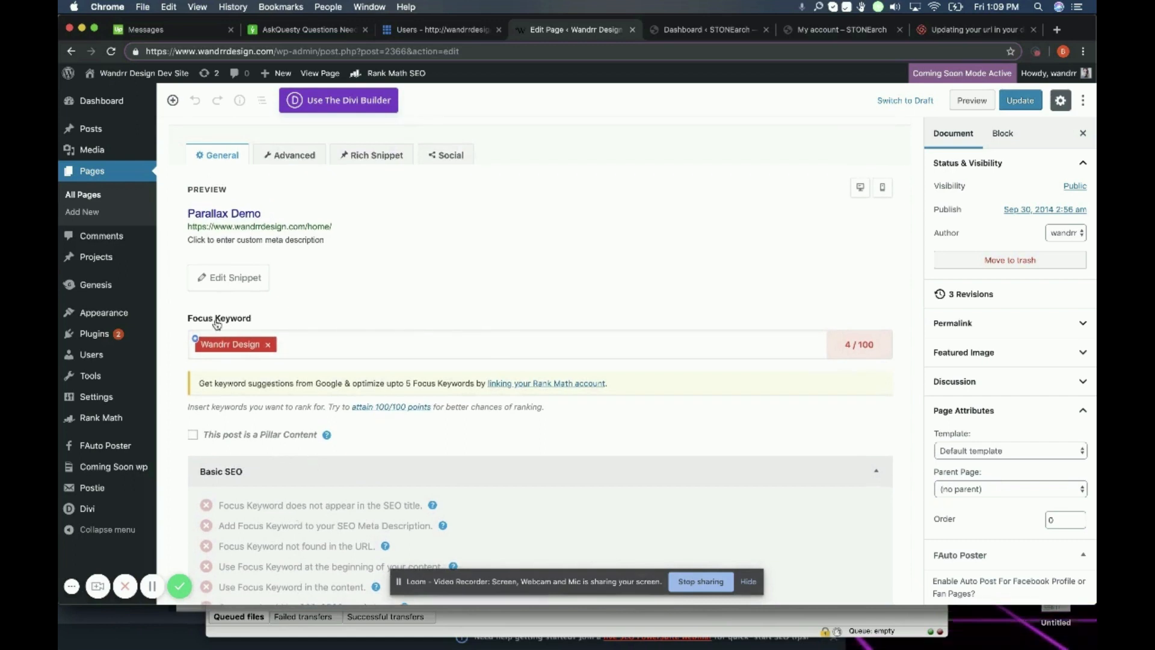
{"action": "scroll", "coordinate": [294, 409], "scroll_direction": "down", "scroll_amount": 4}
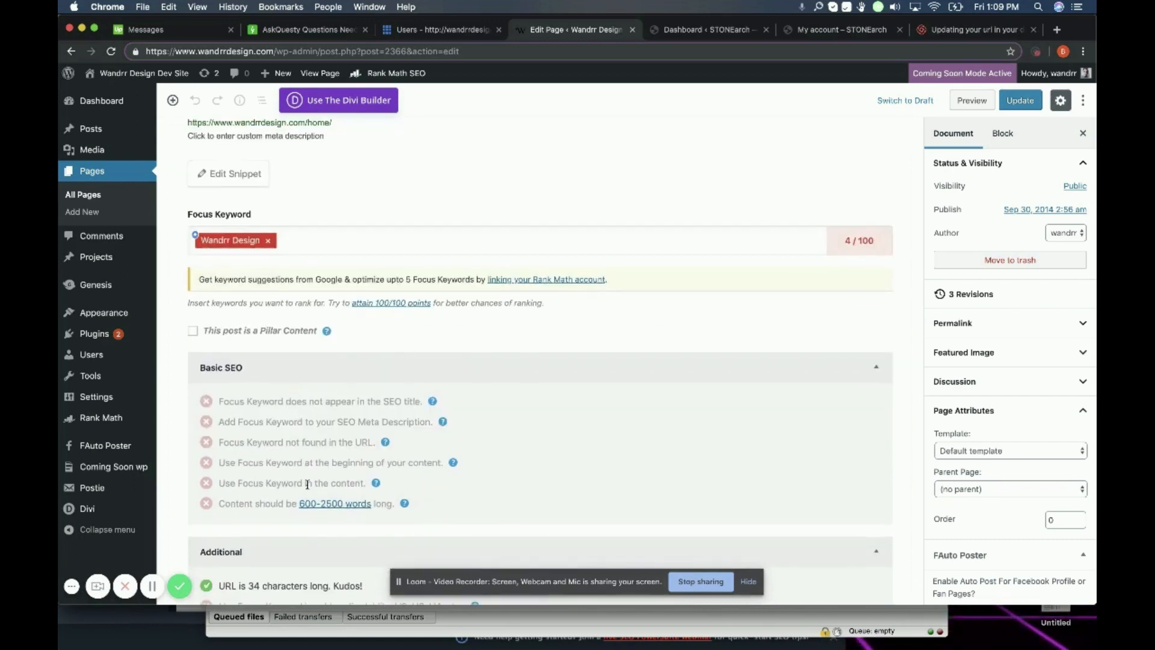
{"action": "scroll", "coordinate": [310, 487], "scroll_direction": "up", "scroll_amount": 3}
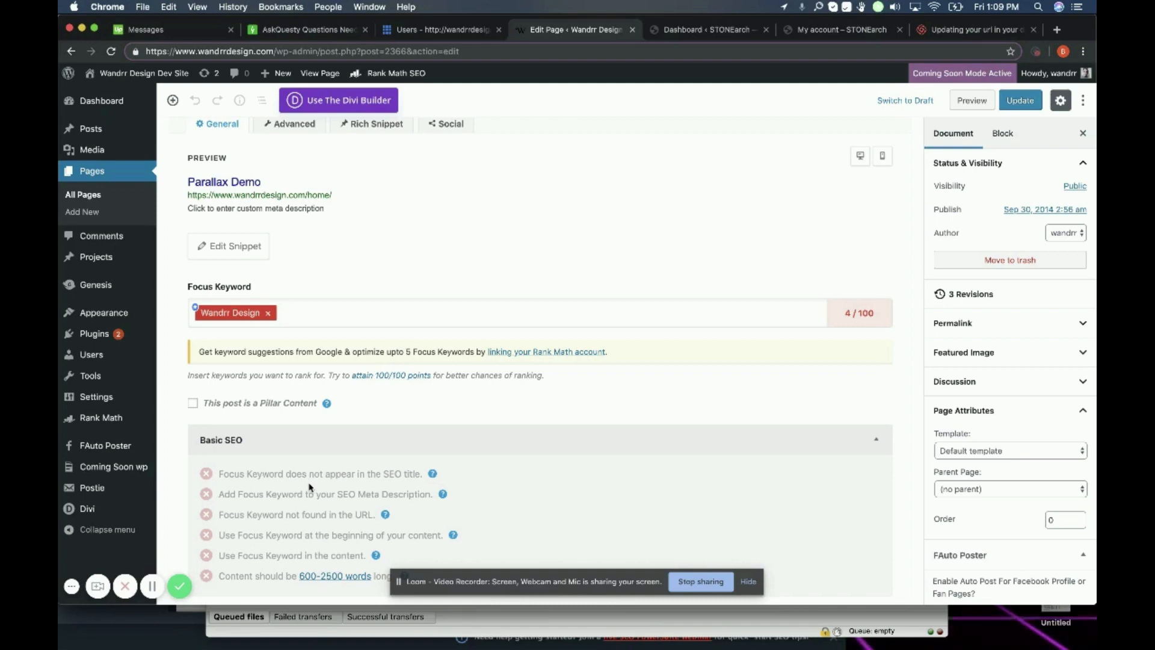
{"action": "scroll", "coordinate": [309, 486], "scroll_direction": "down", "scroll_amount": 3}
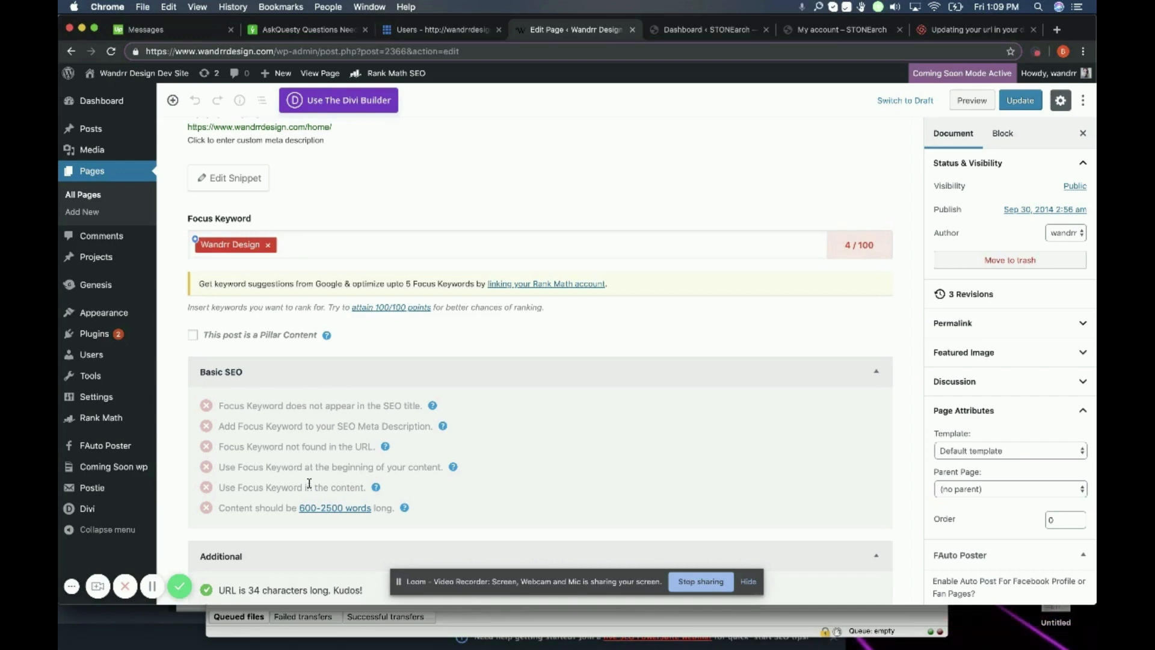
{"action": "scroll", "coordinate": [309, 483], "scroll_direction": "down", "scroll_amount": 2}
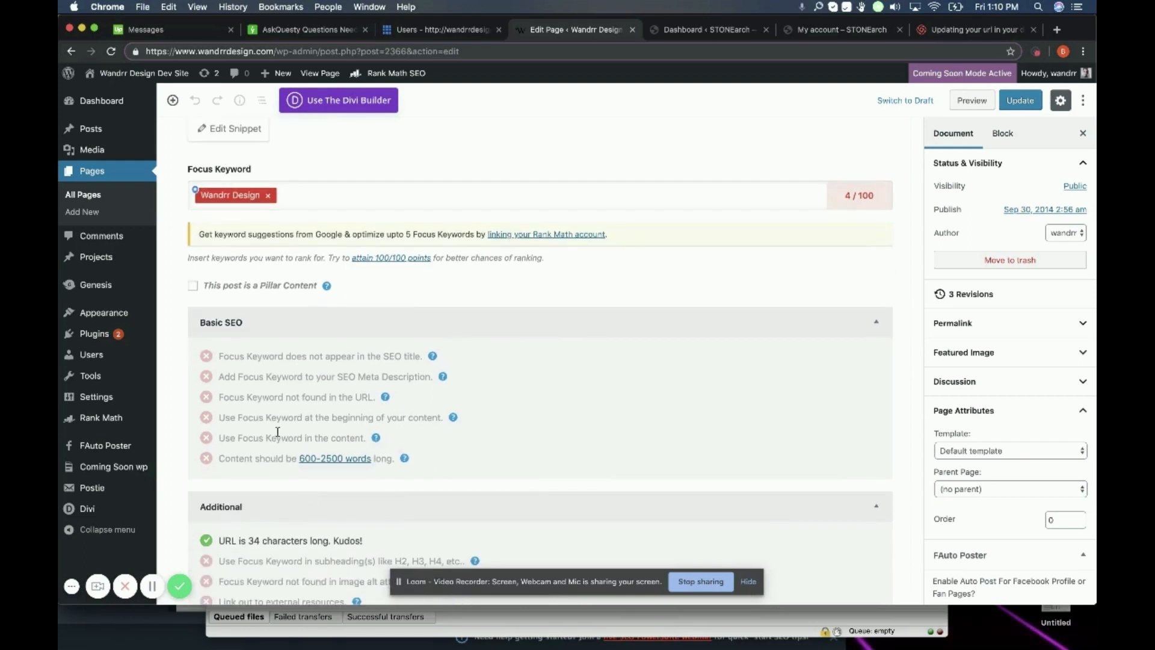
{"action": "scroll", "coordinate": [240, 365], "scroll_direction": "up", "scroll_amount": 1}
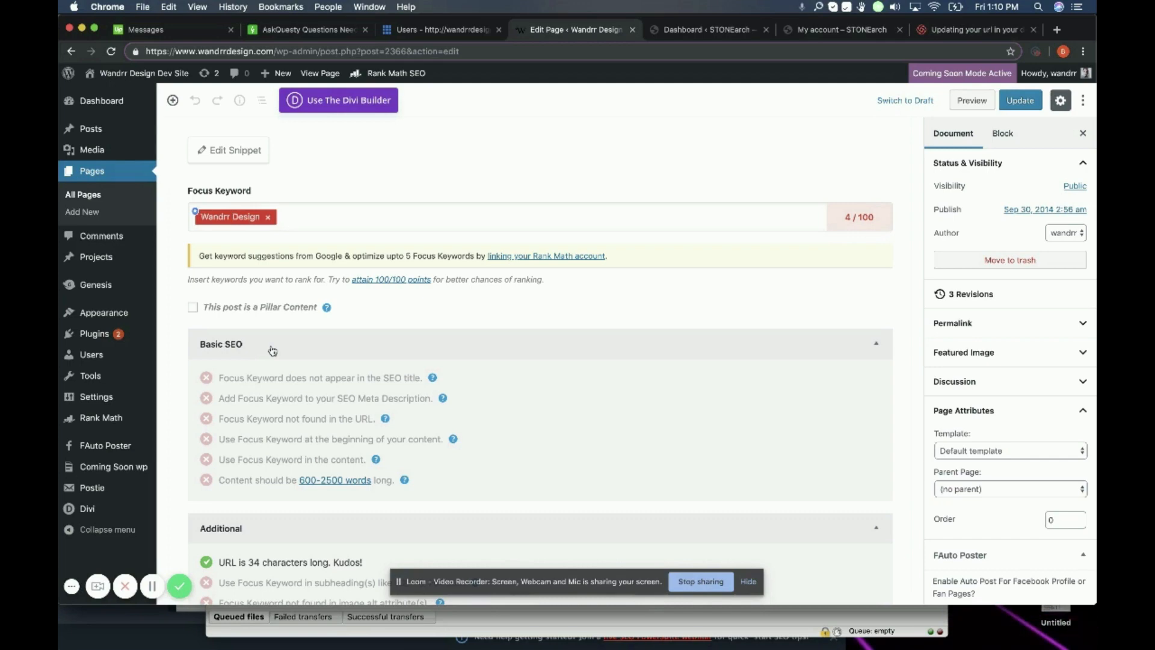
Step: Scroll the Rank Math panel back to the Parallax Demo snippet preview and Focus Keyword box
{"action": "scroll", "coordinate": [273, 350], "scroll_direction": "down", "scroll_amount": 5}
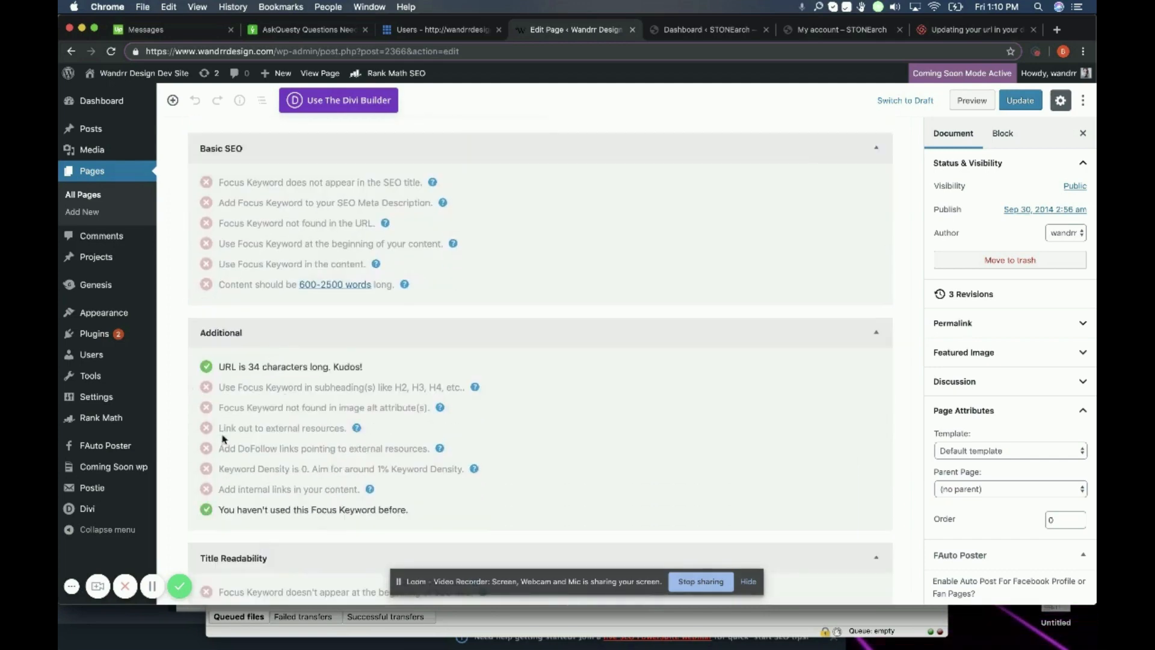
{"action": "scroll", "coordinate": [296, 349], "scroll_direction": "down", "scroll_amount": 5}
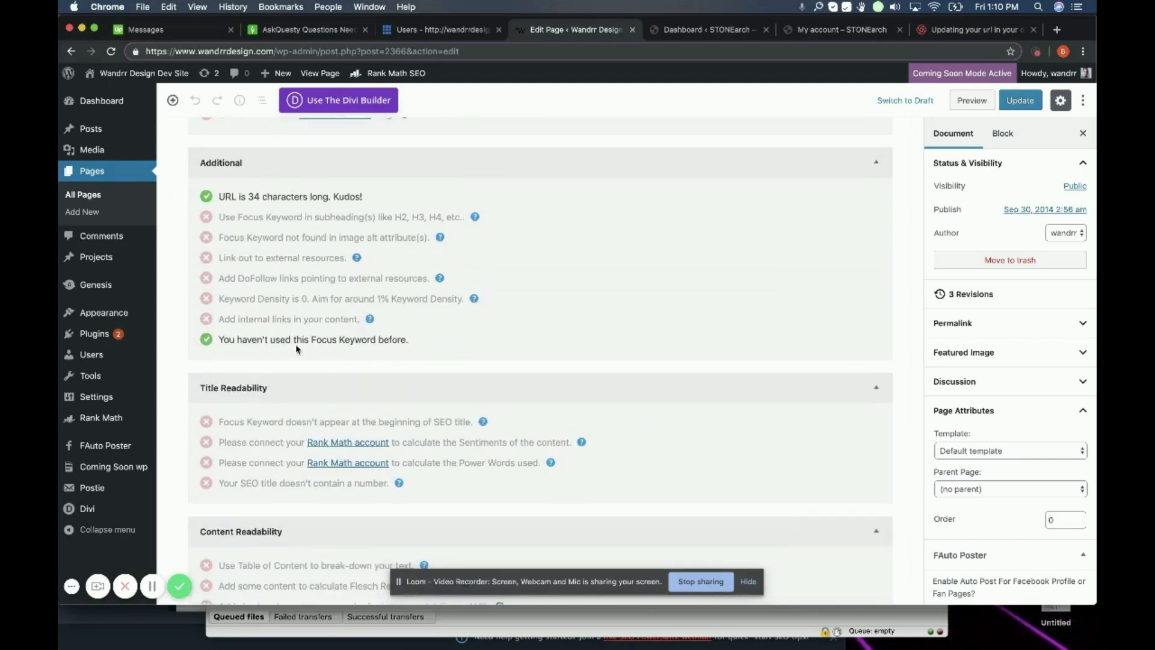
{"action": "scroll", "coordinate": [296, 349], "scroll_direction": "down", "scroll_amount": 1}
{"action": "scroll", "coordinate": [271, 367], "scroll_direction": "down", "scroll_amount": 2}
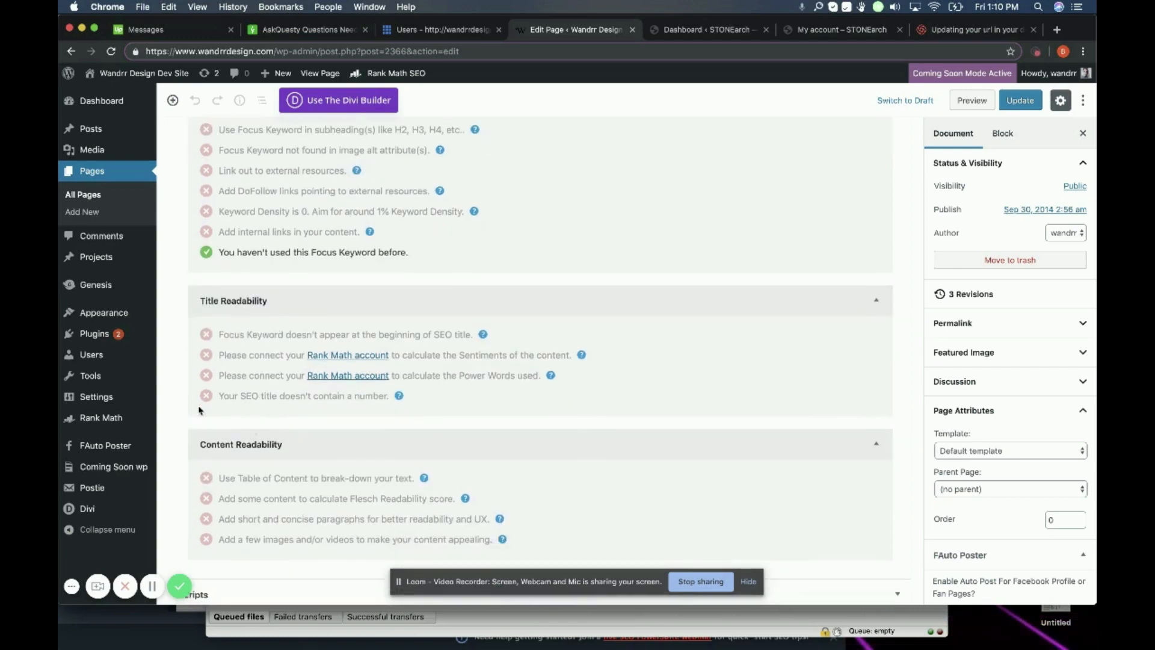
{"action": "scroll", "coordinate": [299, 461], "scroll_direction": "down", "scroll_amount": 1}
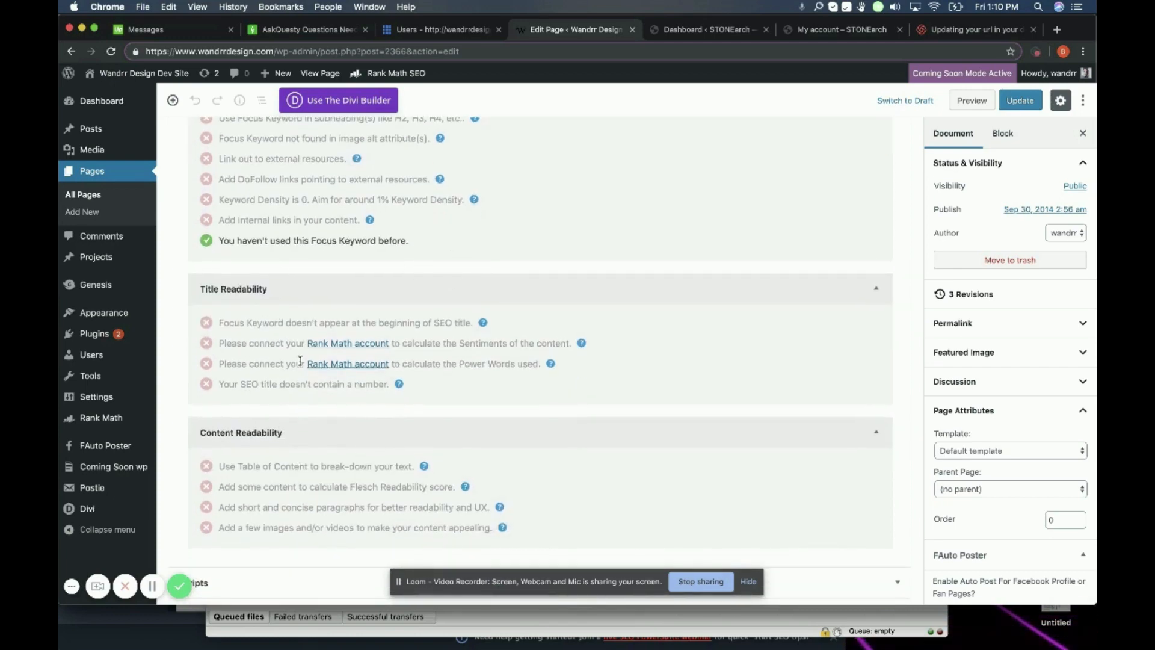
{"action": "scroll", "coordinate": [300, 361], "scroll_direction": "up", "scroll_amount": 10}
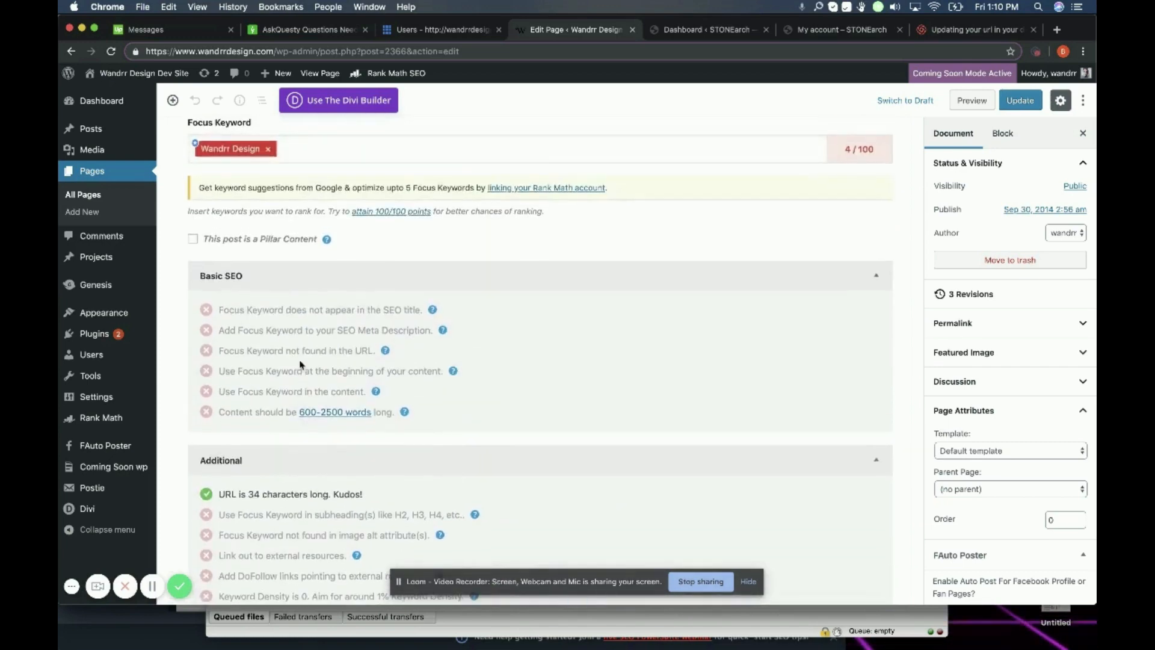
{"action": "scroll", "coordinate": [300, 364], "scroll_direction": "up", "scroll_amount": 2}
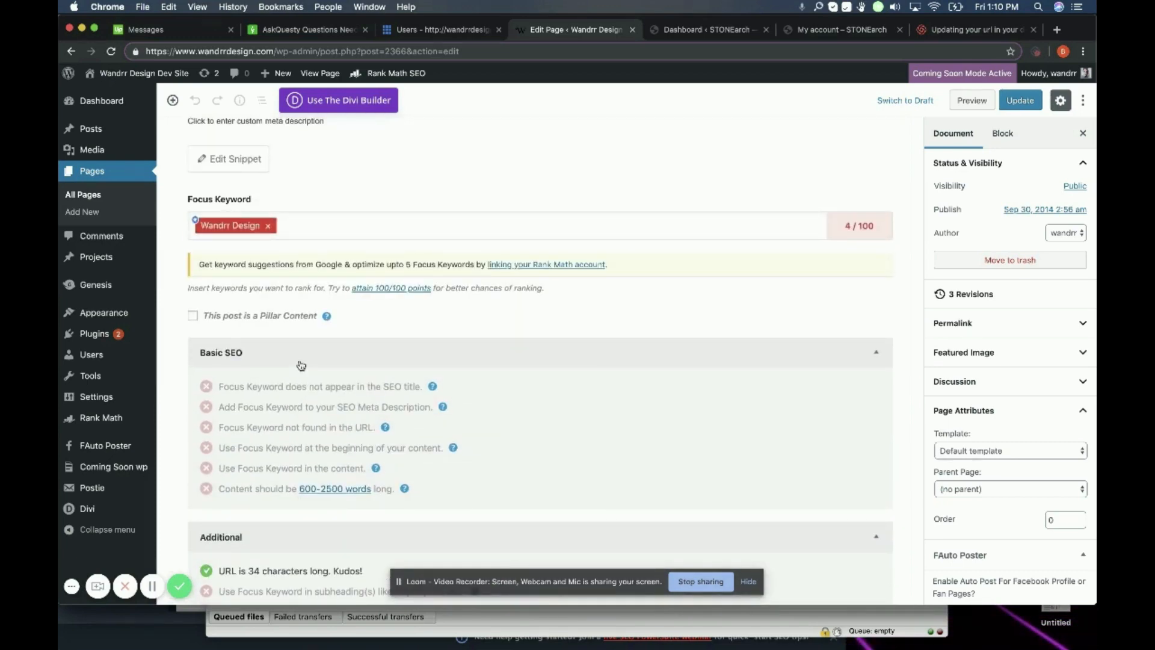
{"action": "scroll", "coordinate": [301, 365], "scroll_direction": "up", "scroll_amount": 2}
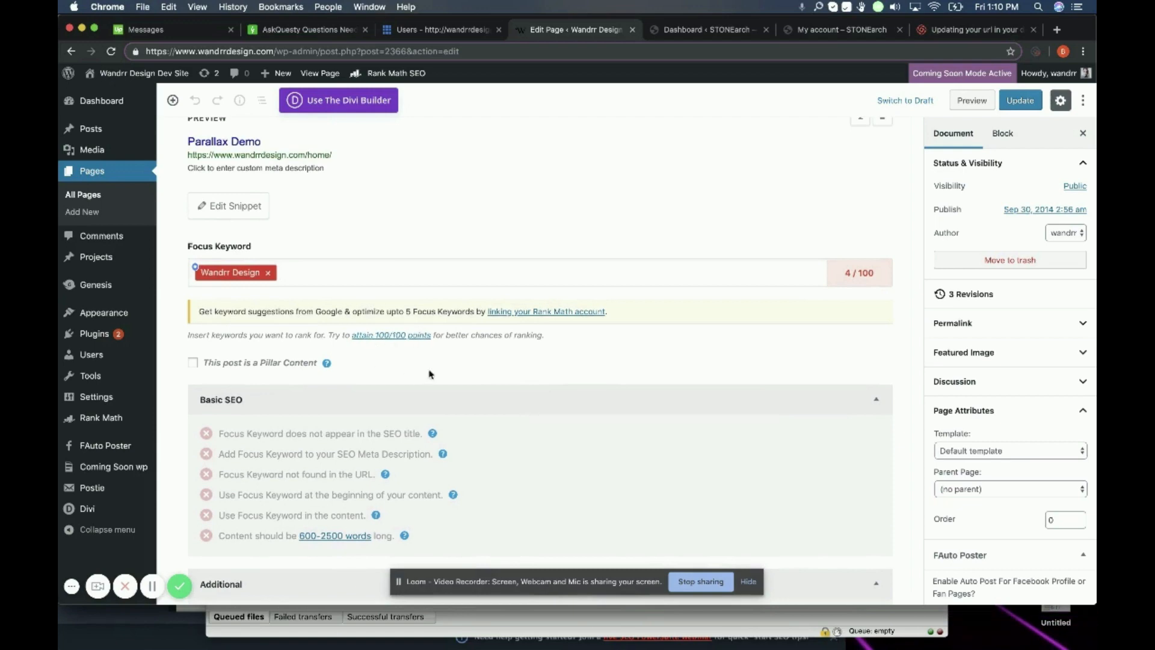
{"action": "scroll", "coordinate": [400, 397], "scroll_direction": "up", "scroll_amount": 2}
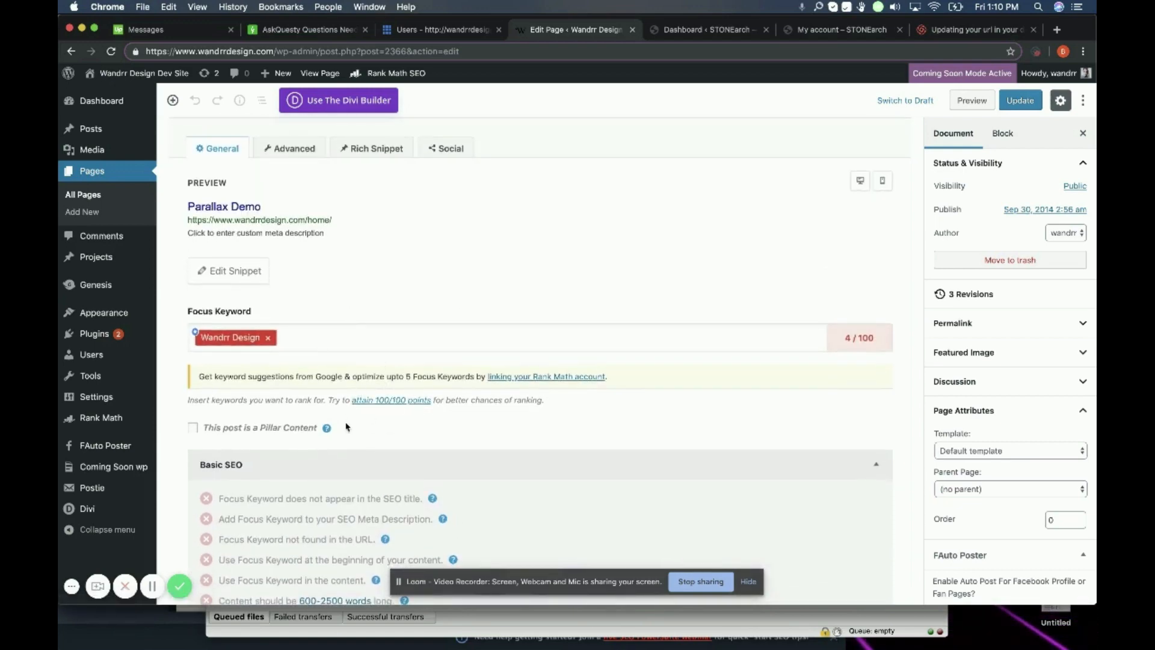
{"action": "scroll", "coordinate": [397, 421], "scroll_direction": "down", "scroll_amount": 2}
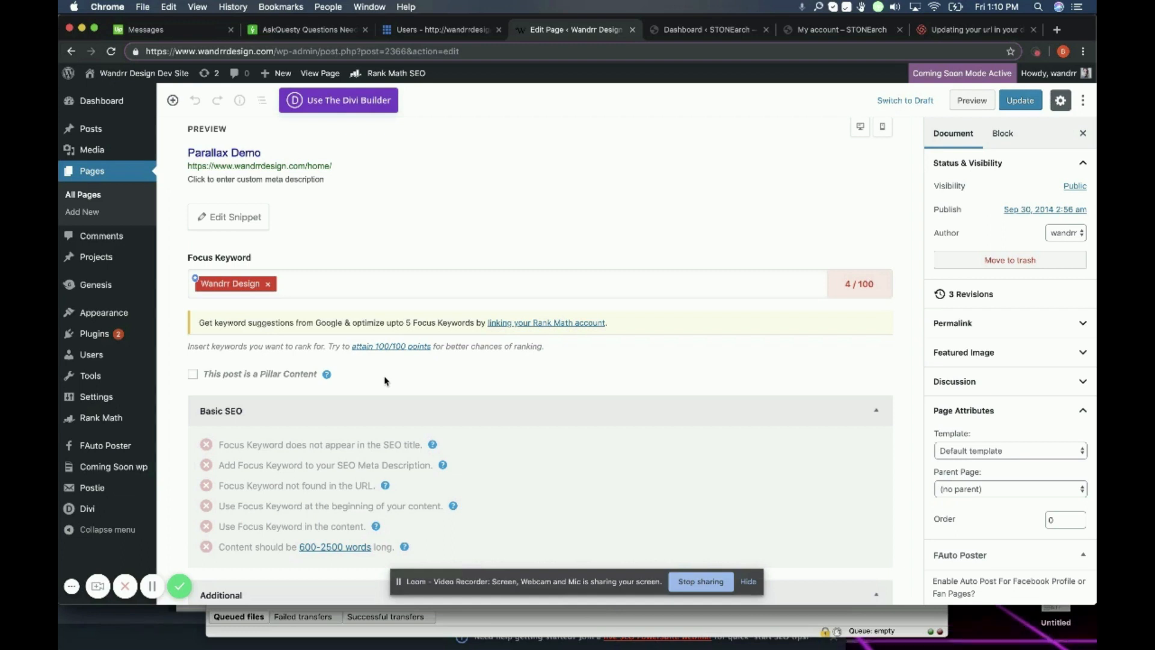
{"action": "scroll", "coordinate": [385, 380], "scroll_direction": "up", "scroll_amount": 1}
{"action": "scroll", "coordinate": [385, 380], "scroll_direction": "up", "scroll_amount": 5}
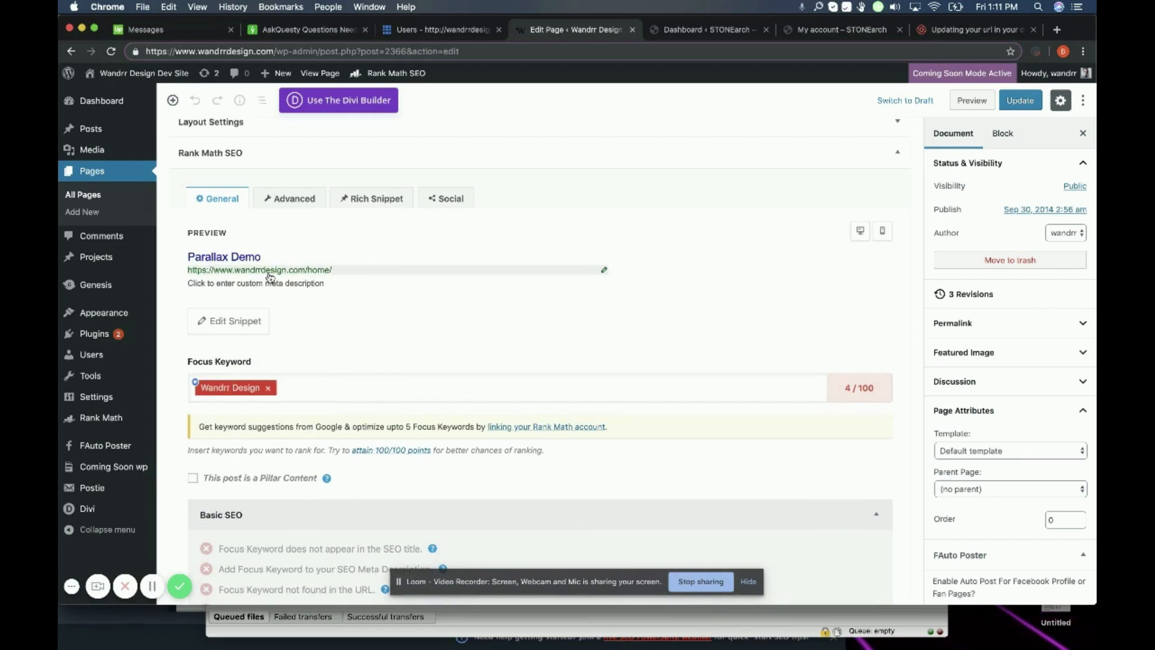
Step: Open the snippet editor (title Parallax Demo, slug home) and place the cursor in the meta description
{"action": "left_click", "coordinate": [236, 320]}
{"action": "scroll", "coordinate": [291, 297], "scroll_direction": "down", "scroll_amount": 2}
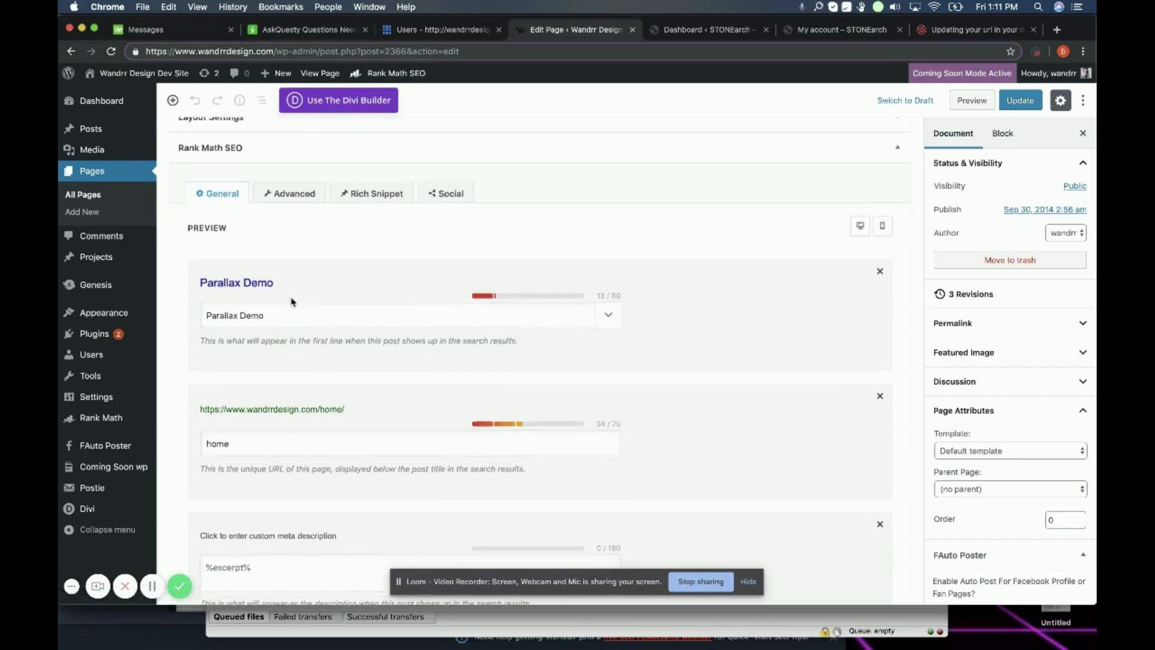
{"action": "scroll", "coordinate": [291, 297], "scroll_direction": "down", "scroll_amount": 2}
{"action": "left_click", "coordinate": [252, 334]}
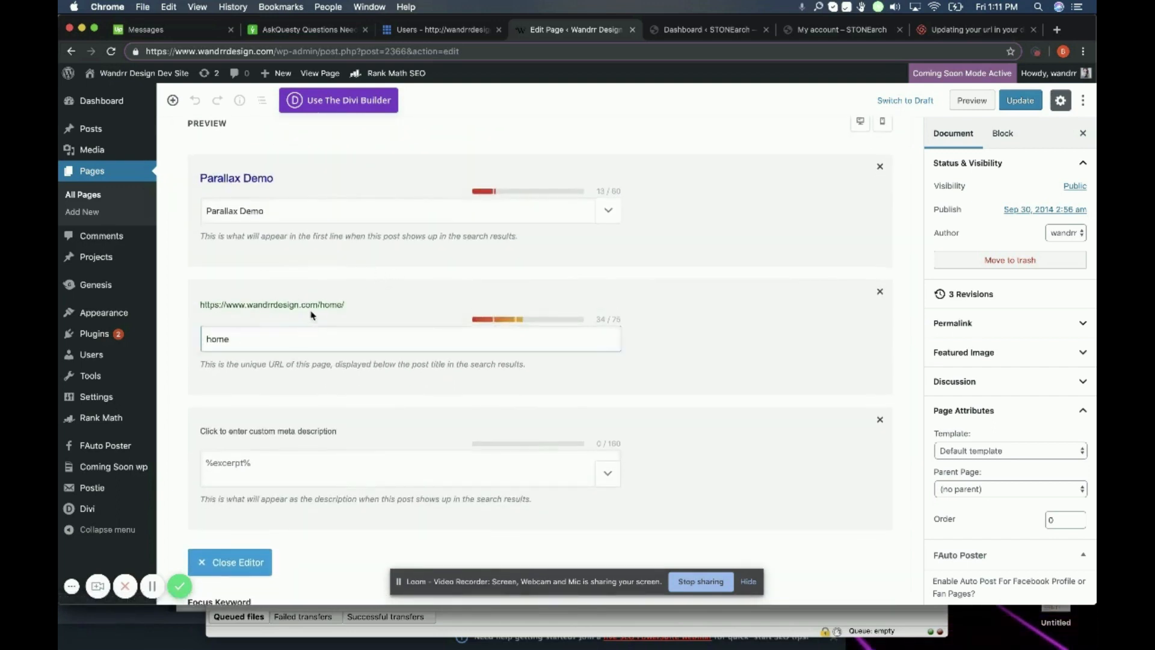
{"action": "scroll", "coordinate": [257, 351], "scroll_direction": "down", "scroll_amount": 1}
{"action": "scroll", "coordinate": [257, 351], "scroll_direction": "down", "scroll_amount": 2}
{"action": "left_click", "coordinate": [285, 337]}
{"action": "scroll", "coordinate": [283, 340], "scroll_direction": "up", "scroll_amount": 1}
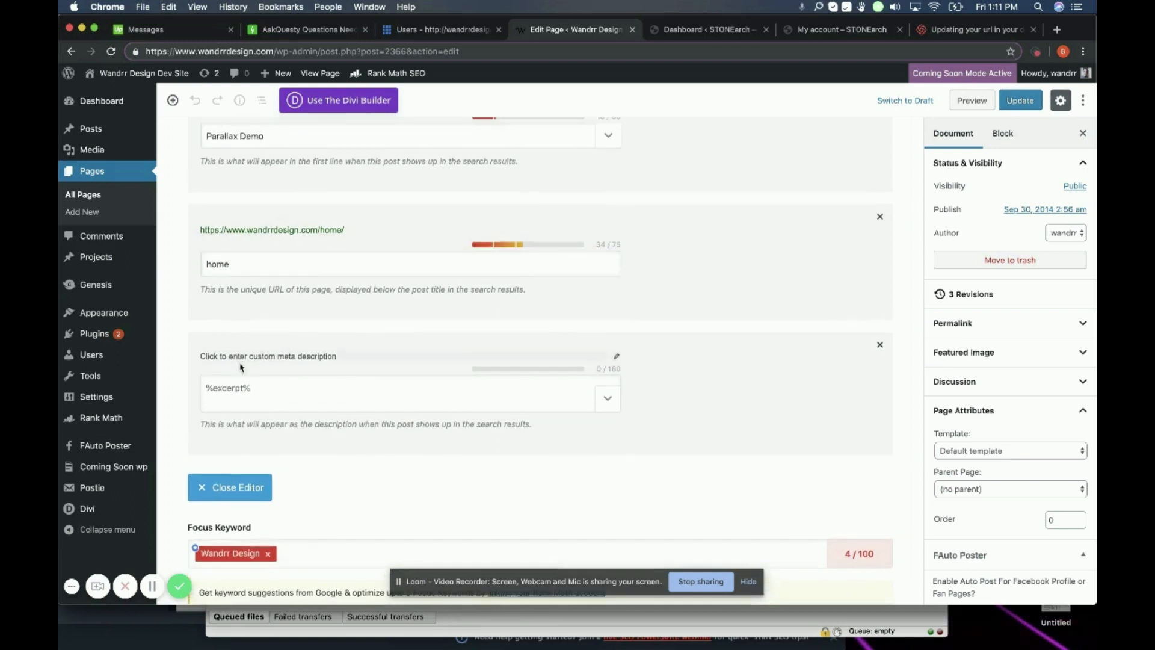
{"action": "left_click", "coordinate": [266, 393]}
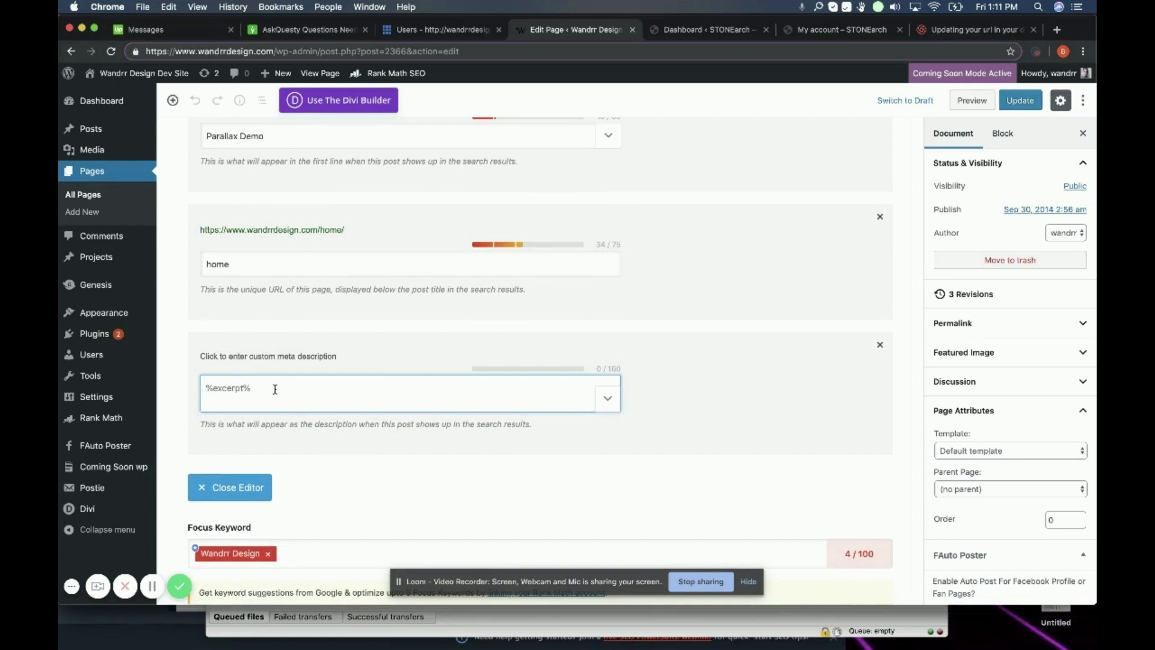
Step: Write the meta description 'Wandrr Design is a web development company… WordPress and other CMS websites, SEO and SEM'
{"action": "type", "text": "Wandrr Design is a web"}
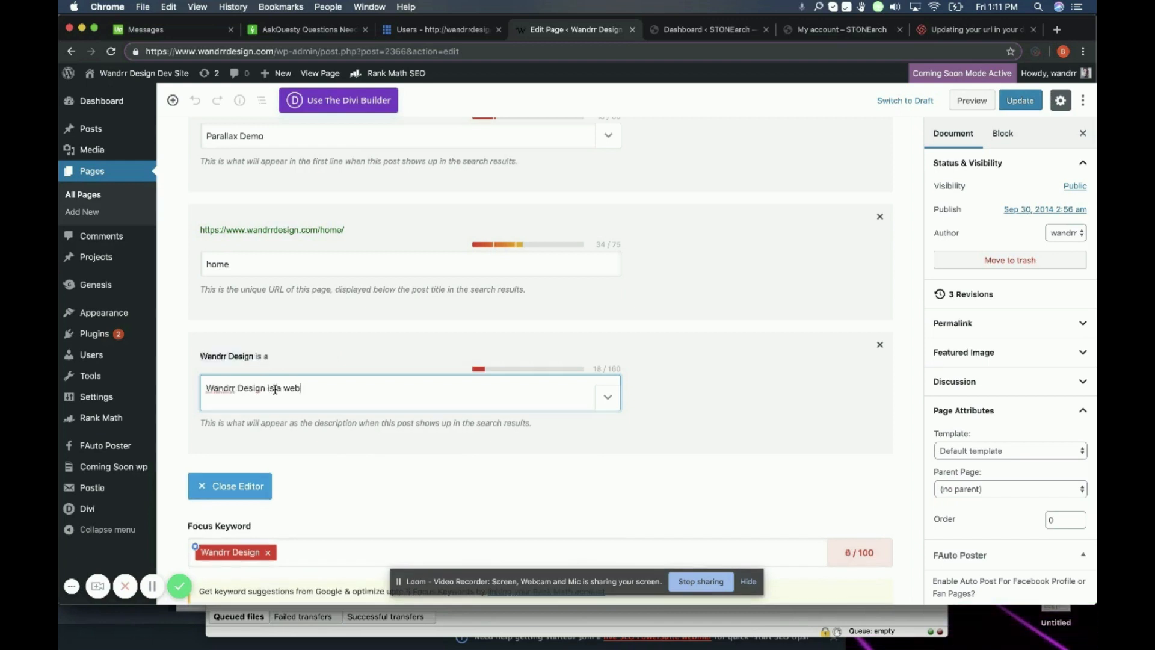
{"action": "type", "text": " devel"}
{"action": "key", "text": "BackSpace"}
{"action": "key", "text": "BackSpace"}
{"action": "type", "text": "ment company"}
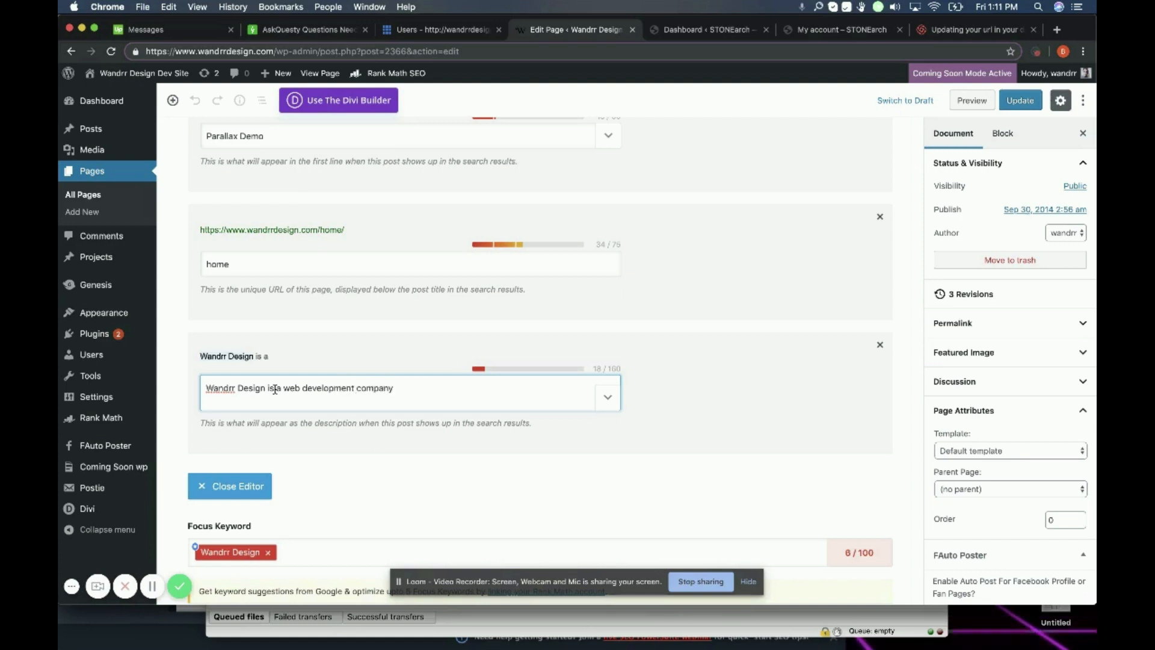
{"action": "type", "text": " that special"}
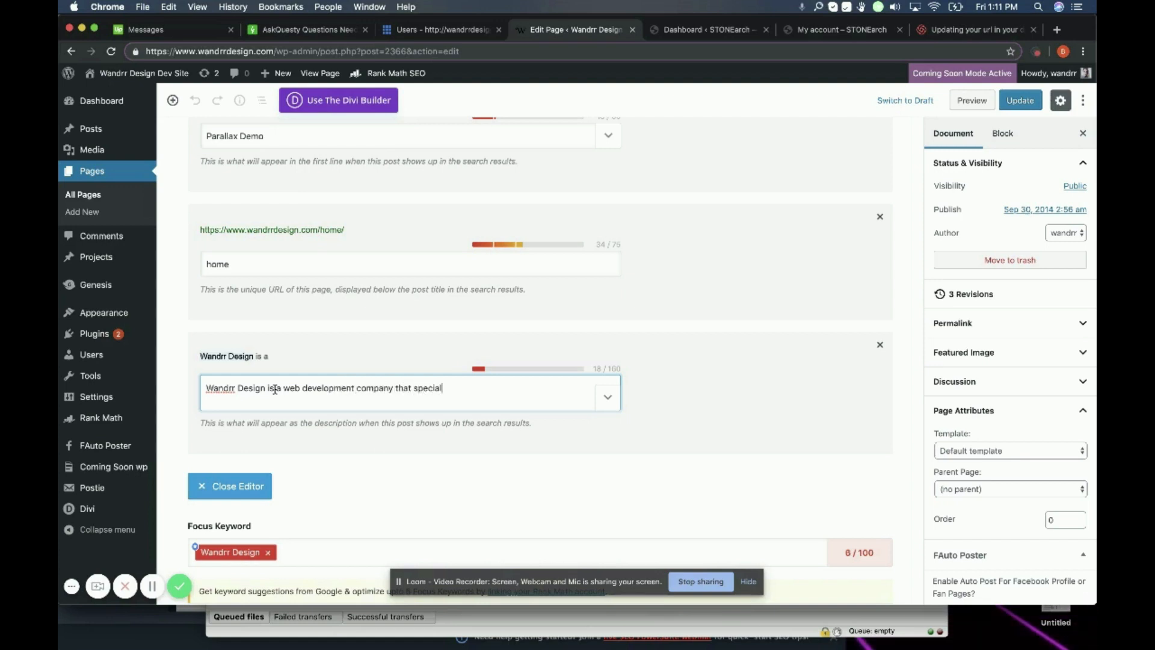
{"action": "type", "text": "izes in wordpress"}
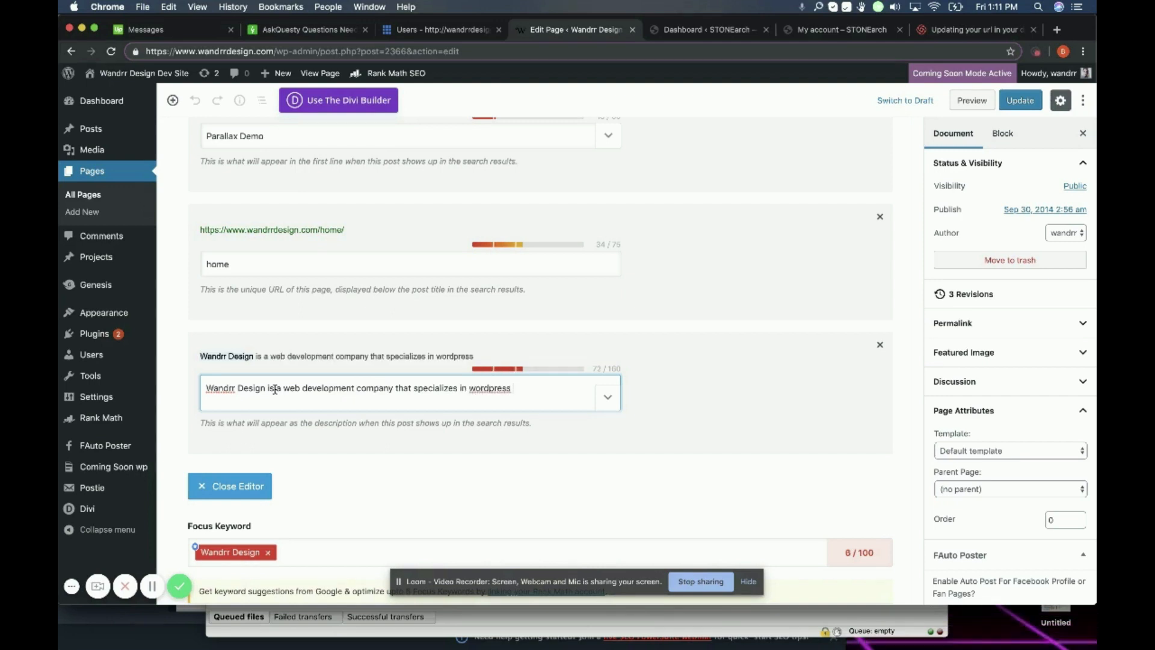
{"action": "type", "text": " and other CMS website"}
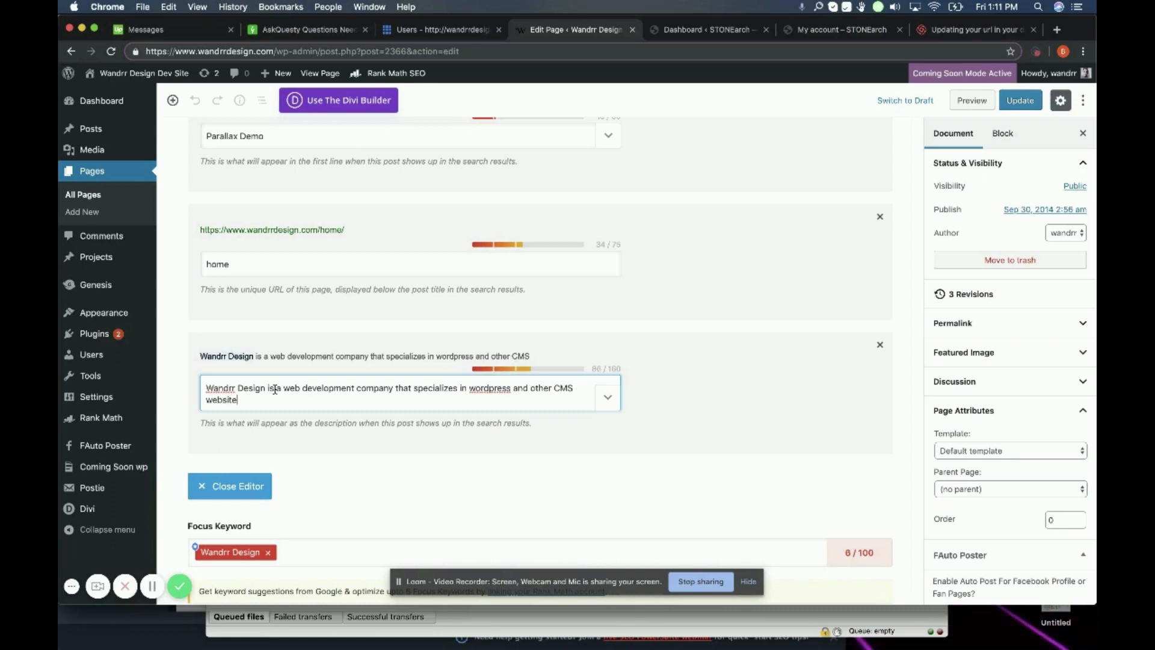
{"action": "type", "text": "s, as well"}
{"action": "type", "text": " as SEO"}
{"action": "type", "text": " and "}
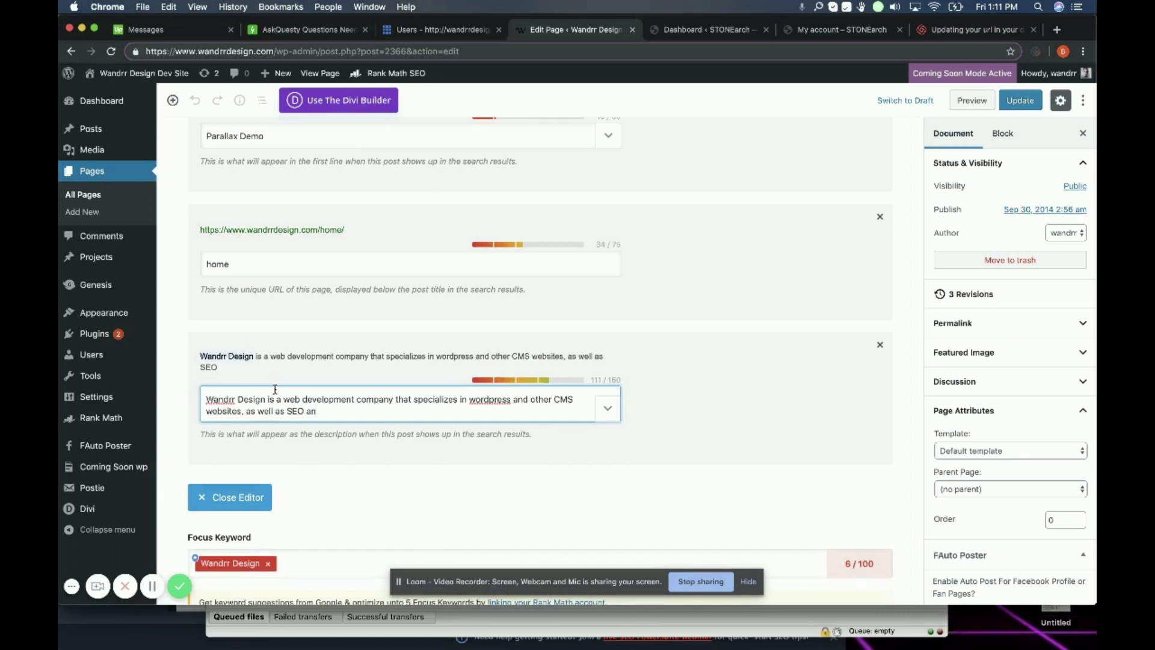
{"action": "type", "text": "SEM"}
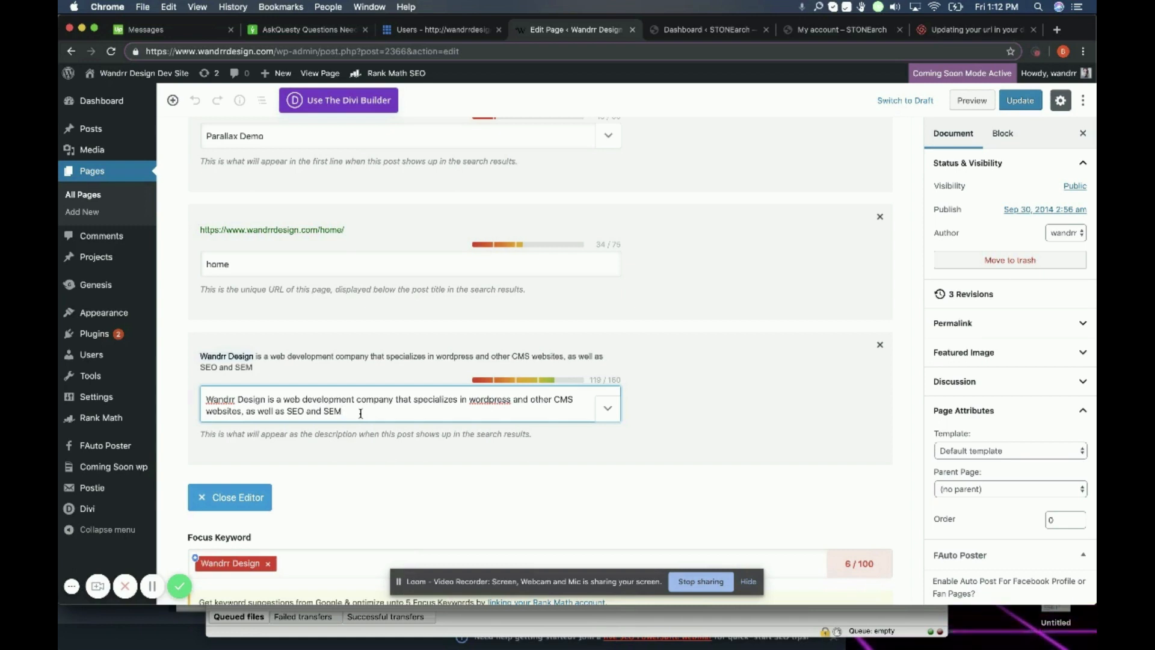
{"action": "scroll", "coordinate": [360, 413], "scroll_direction": "up", "scroll_amount": 3}
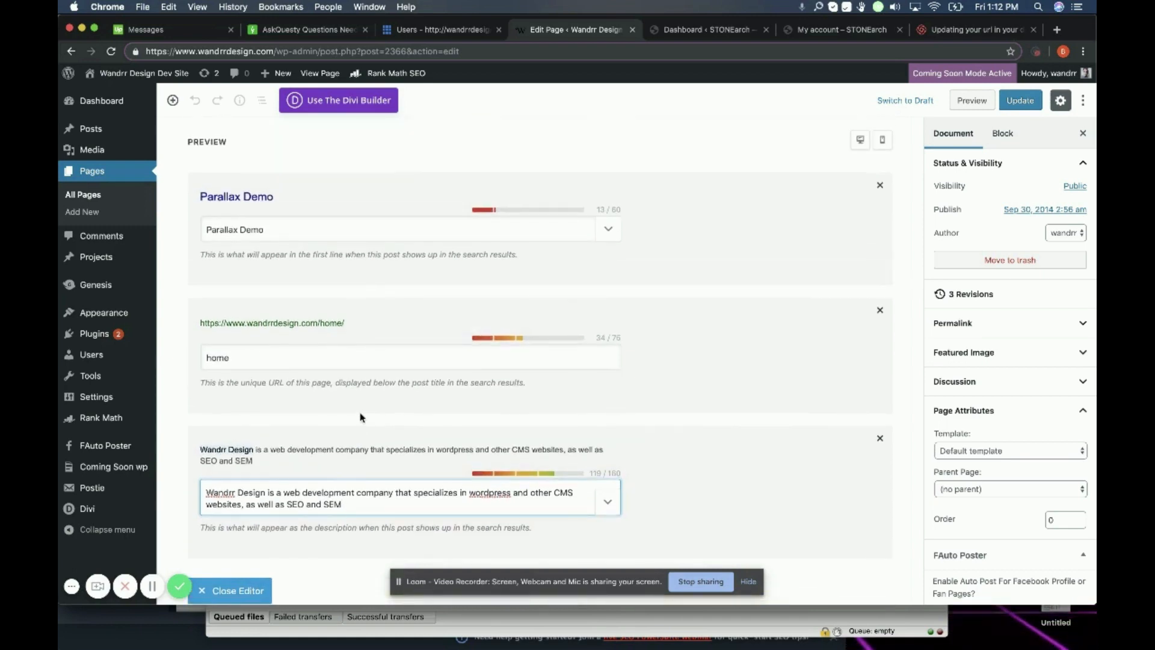